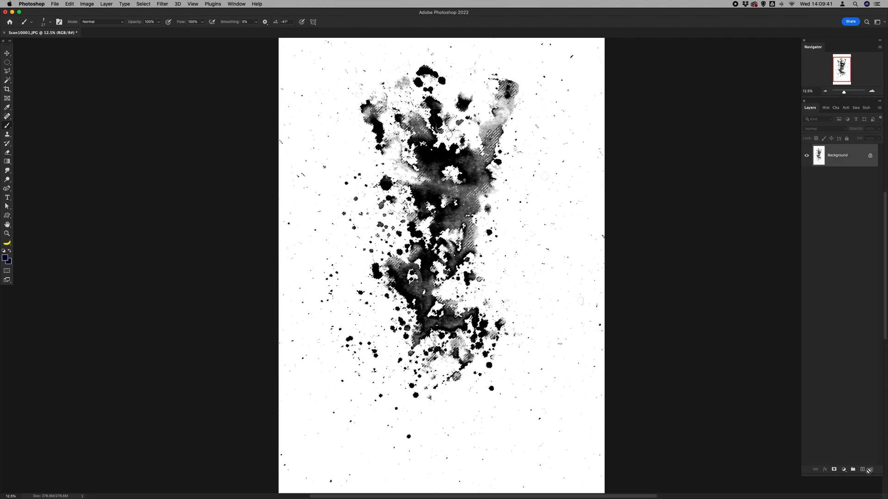
- Create a new layer and fill the active selection on it with the black foreground color at 100% opacity
click(863, 469)
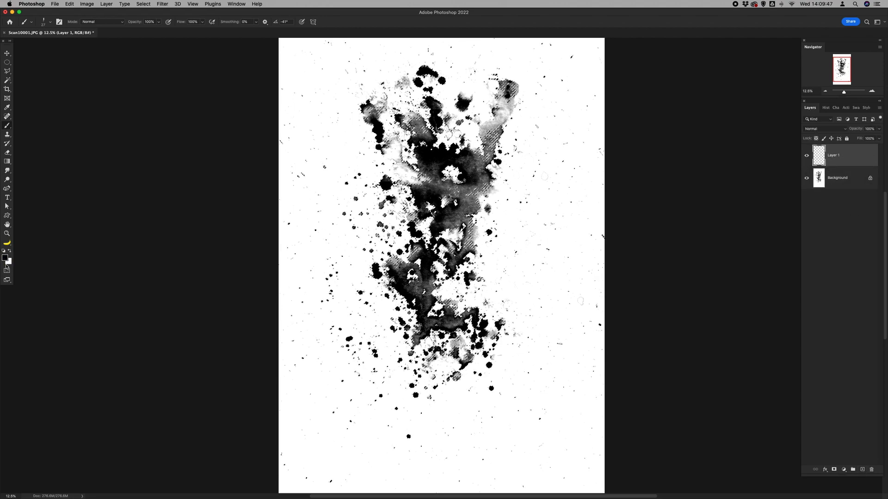
click(72, 6)
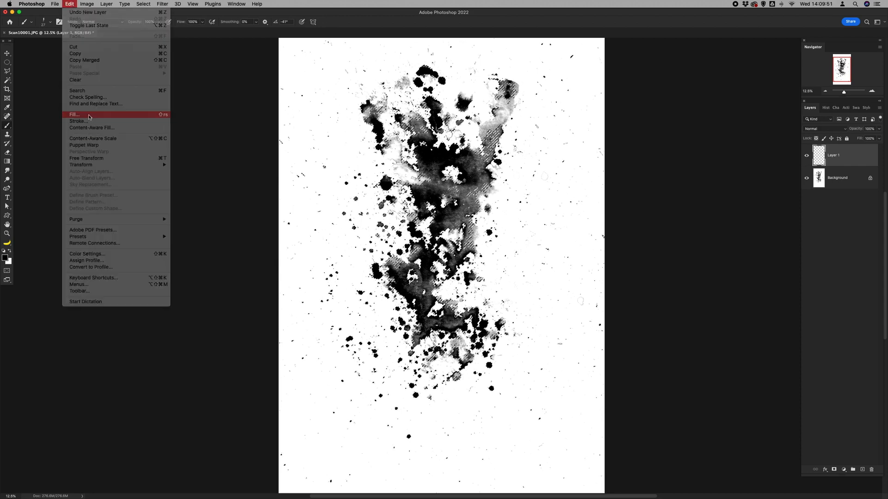
click(89, 116)
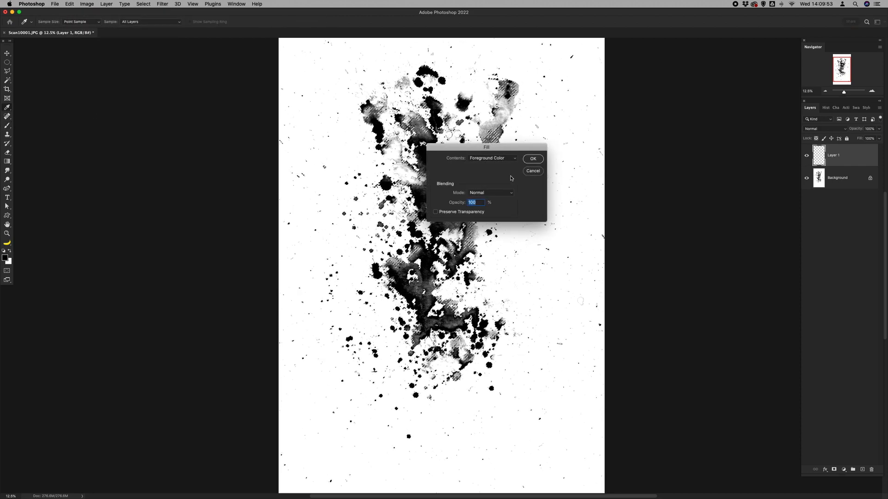
click(513, 160)
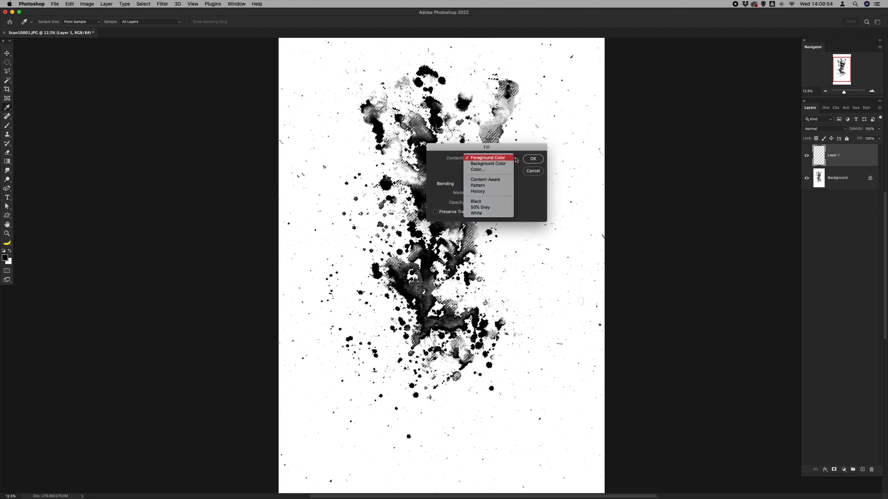
click(500, 206)
click(515, 159)
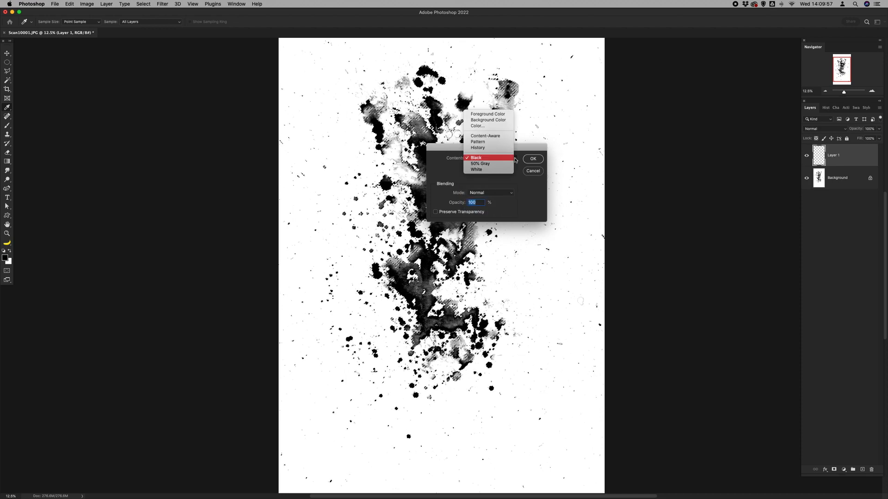
click(488, 114)
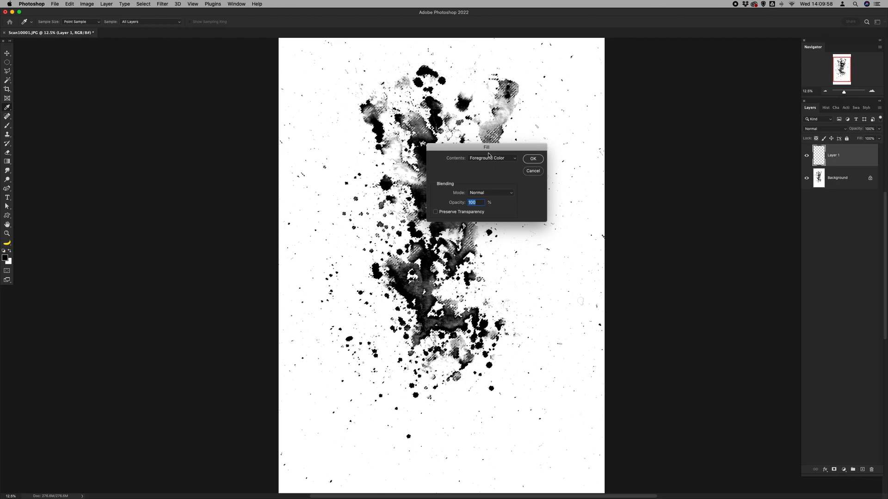
click(515, 159)
click(528, 160)
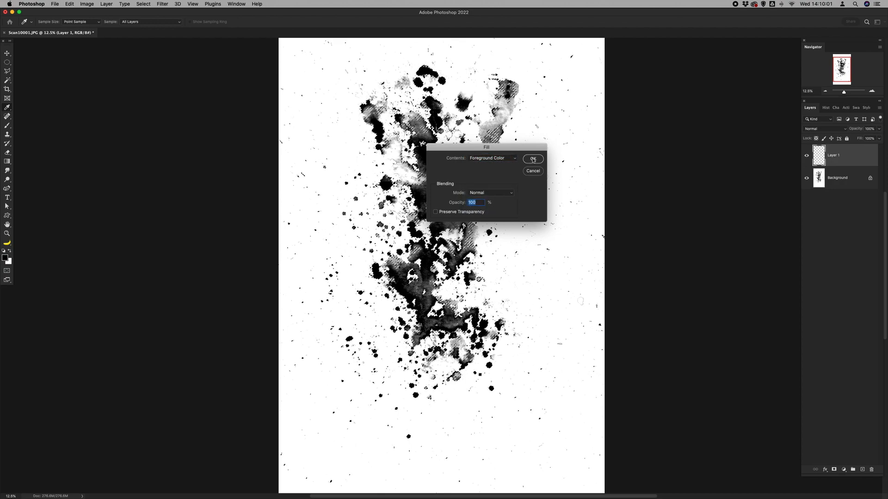
click(528, 160)
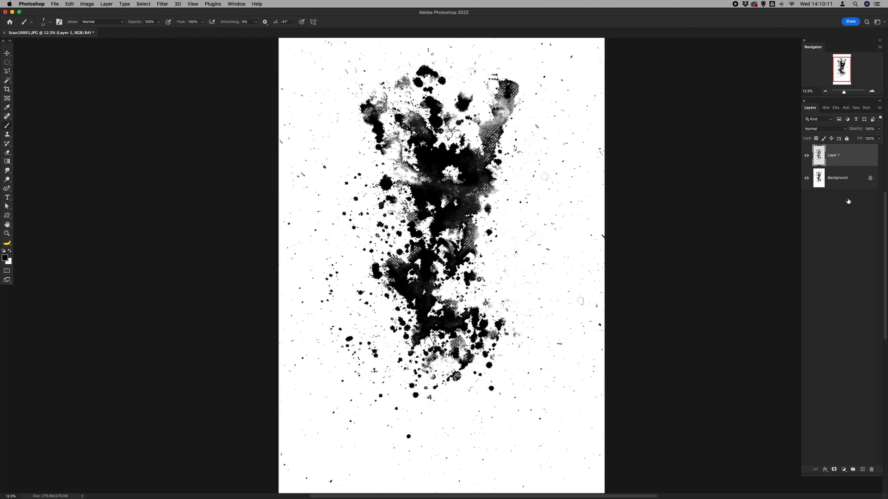
- Fill the entire Background layer with white as the foreground color, and clear the selection
click(847, 184)
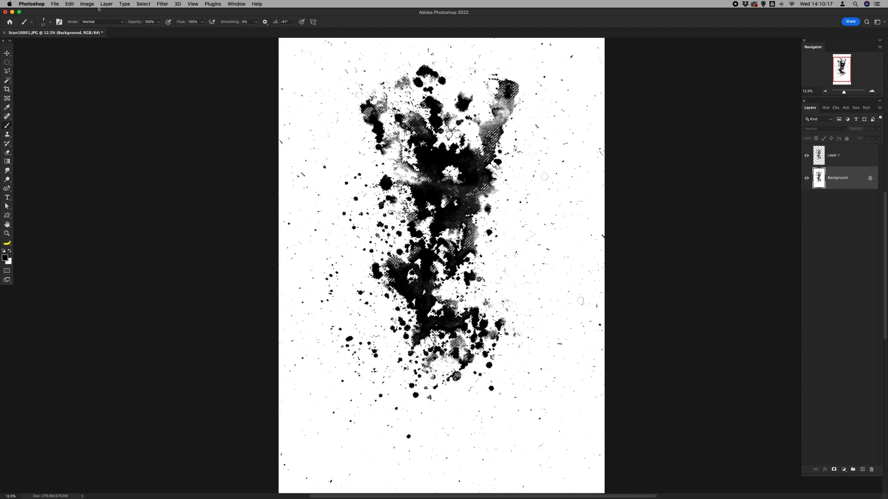
click(144, 4)
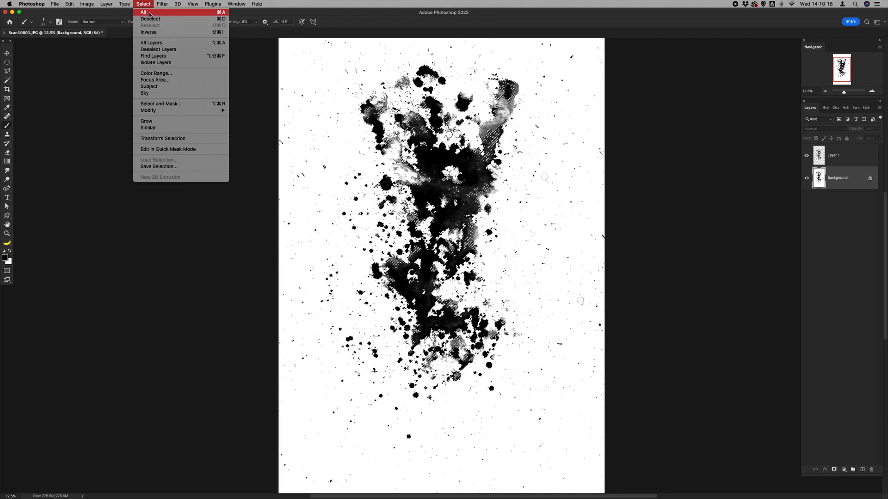
click(153, 14)
key(x)
click(87, 4)
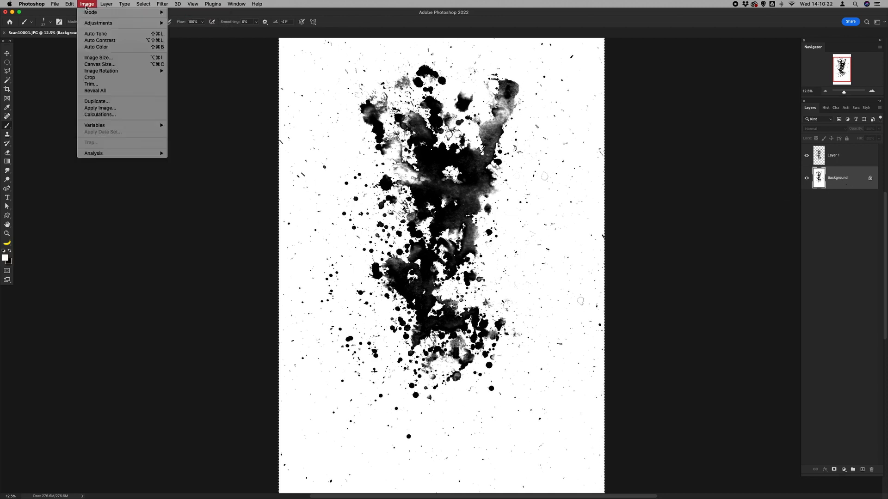
click(92, 112)
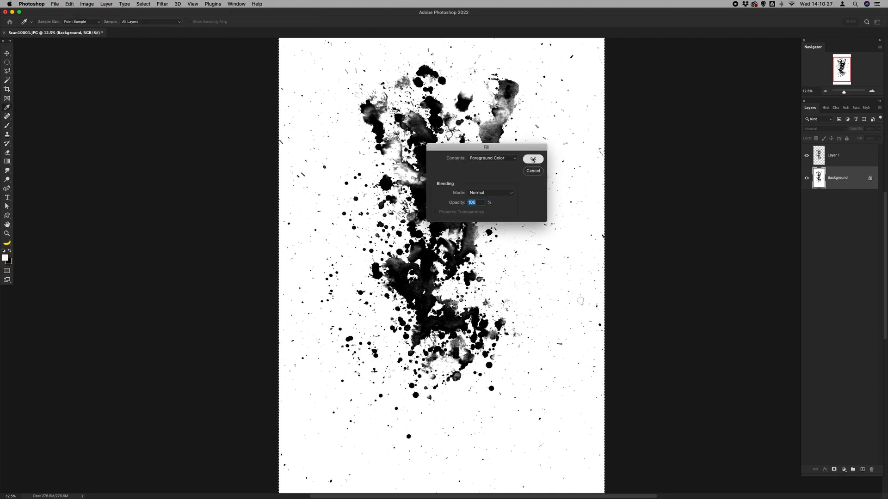
click(533, 159)
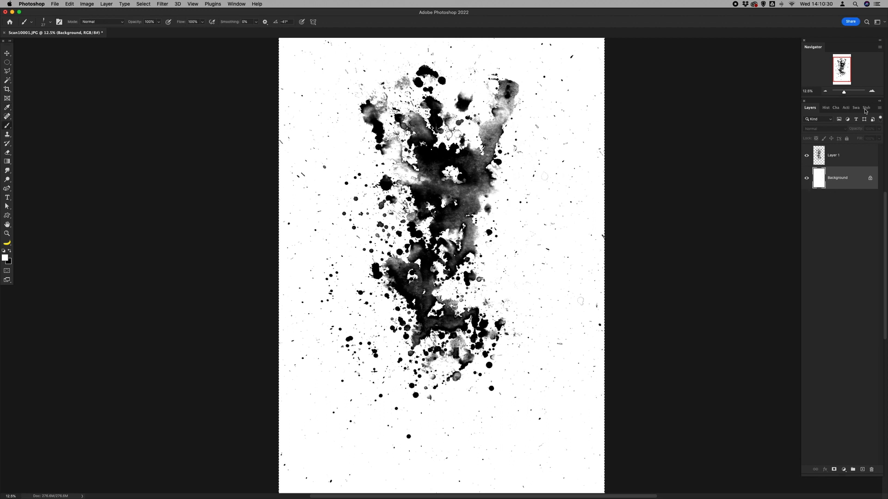
key(super+d)
- Toggle the visibility of Layer 1 and the Background to check the isolated ink splatter
click(806, 158)
click(807, 179)
click(806, 178)
click(806, 158)
click(807, 156)
- Add a bright red outside stroke to Layer 1 and reduce its size slightly to highlight stray specks
click(854, 160)
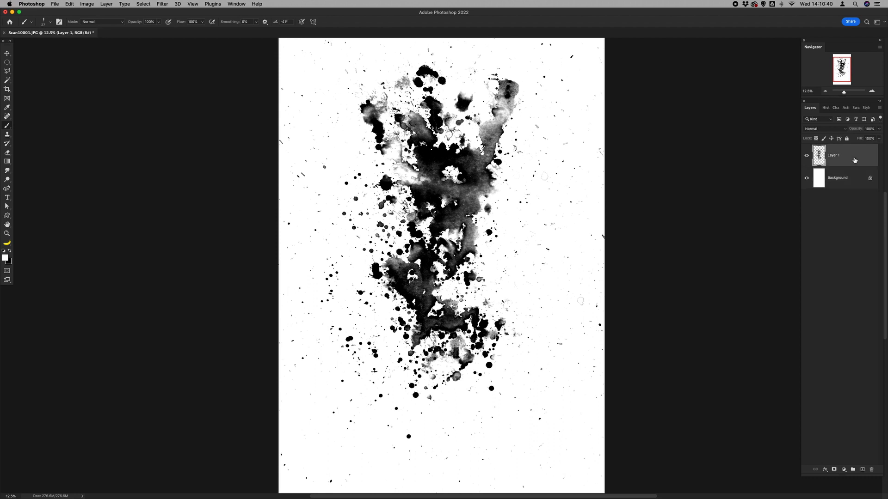
double_click(866, 161)
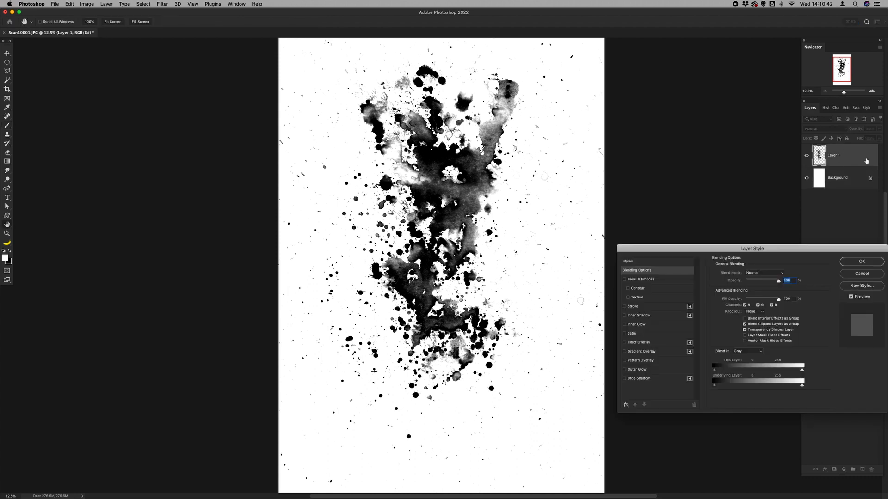
click(633, 306)
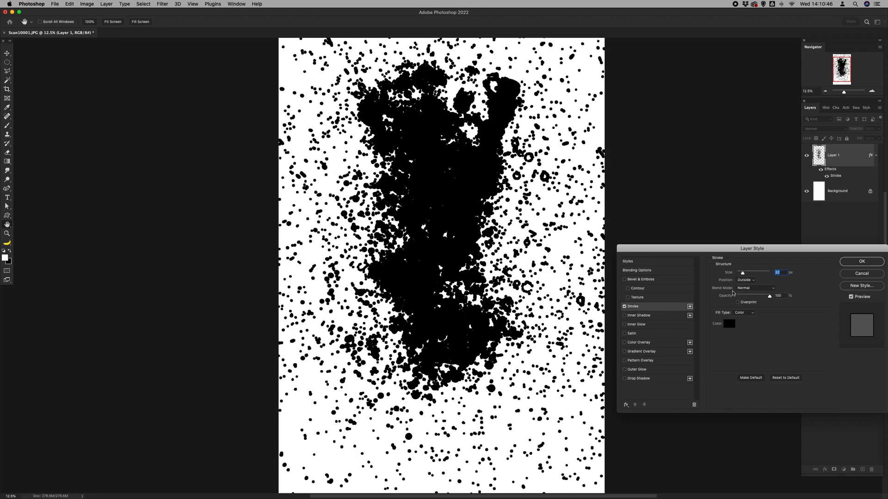
click(729, 324)
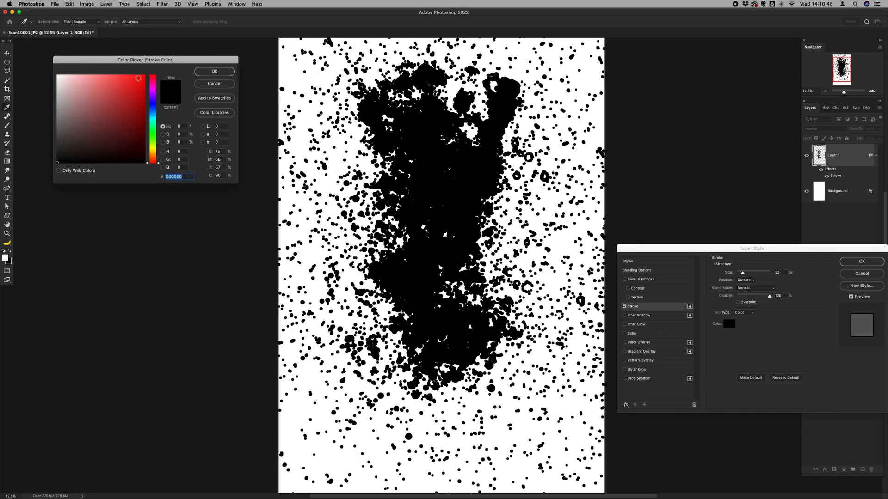
drag(138, 78, 201, 74)
click(207, 74)
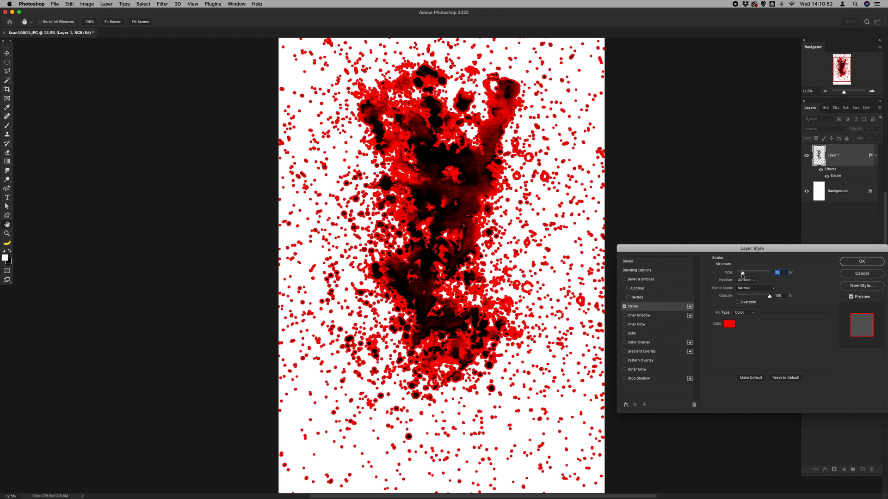
drag(742, 275, 741, 273)
key(Return)
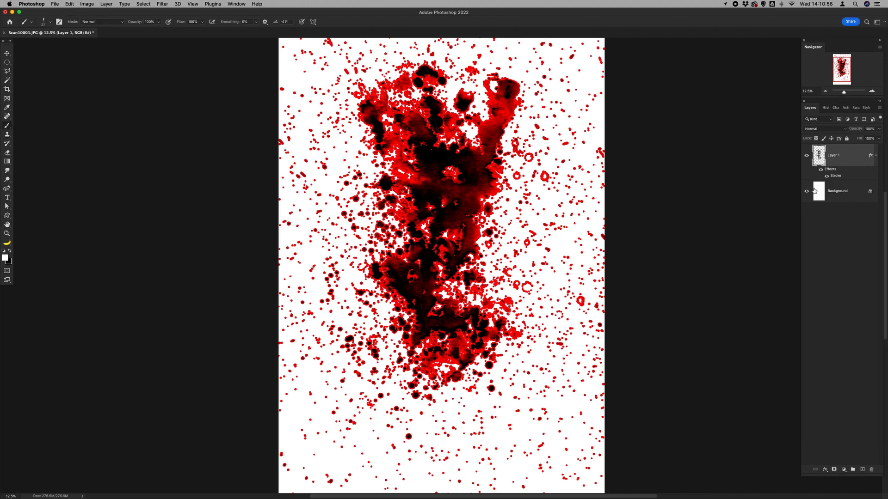
- Toggle the stroke effect's visibility and erase the stray specks around the canvas edges on Layer 1 with the Eraser
click(821, 171)
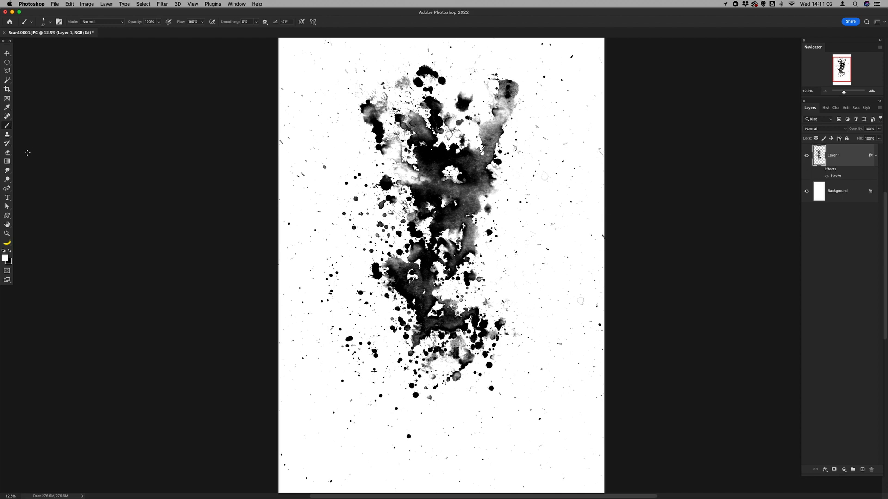
click(9, 155)
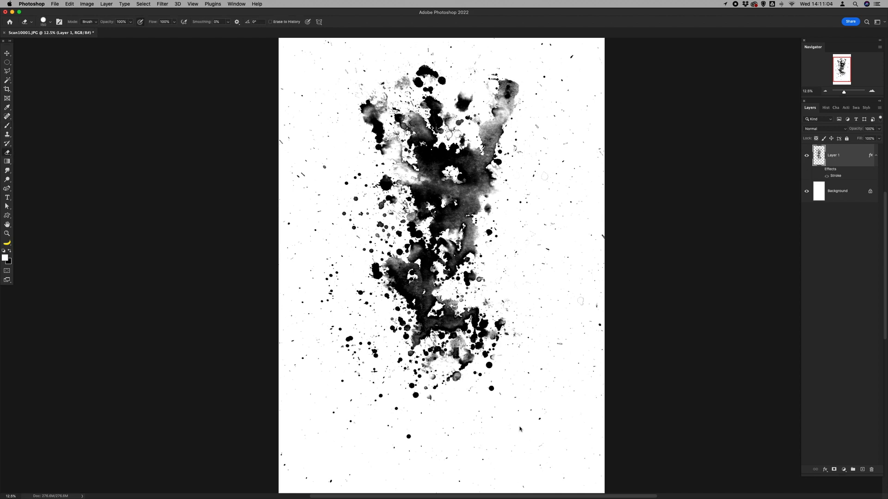
right_click(487, 209)
click(292, 82)
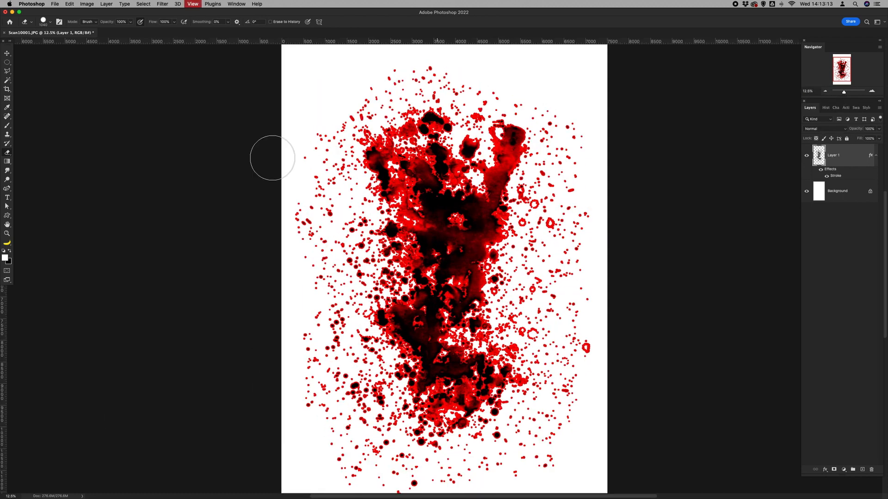
- Place two horizontal and two vertical guides framing the splatter just outside its outermost specks
drag(307, 42, 308, 62)
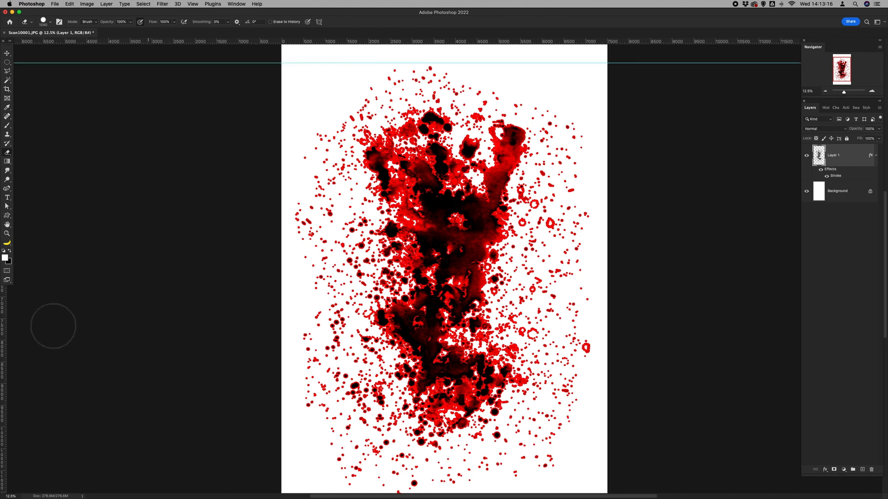
drag(294, 392, 295, 393)
key(v)
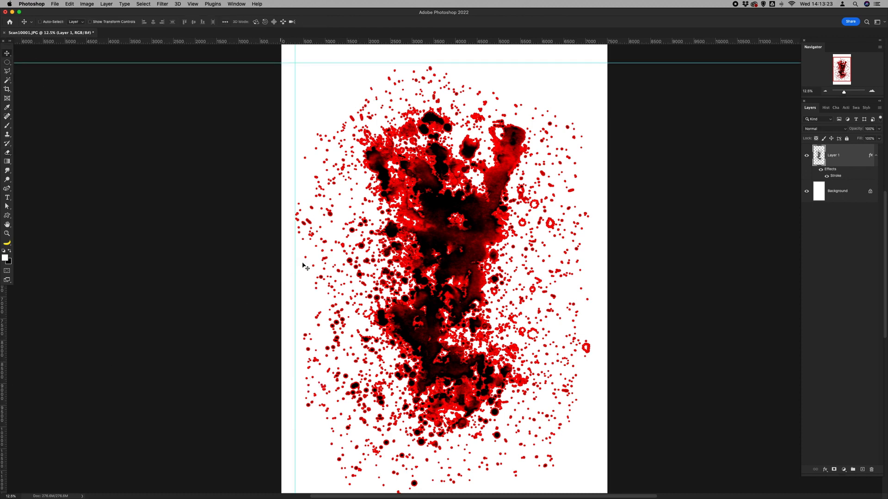
drag(291, 262, 292, 262)
drag(4, 312, 592, 346)
scroll(565, 364, down, 3)
drag(459, 43, 462, 463)
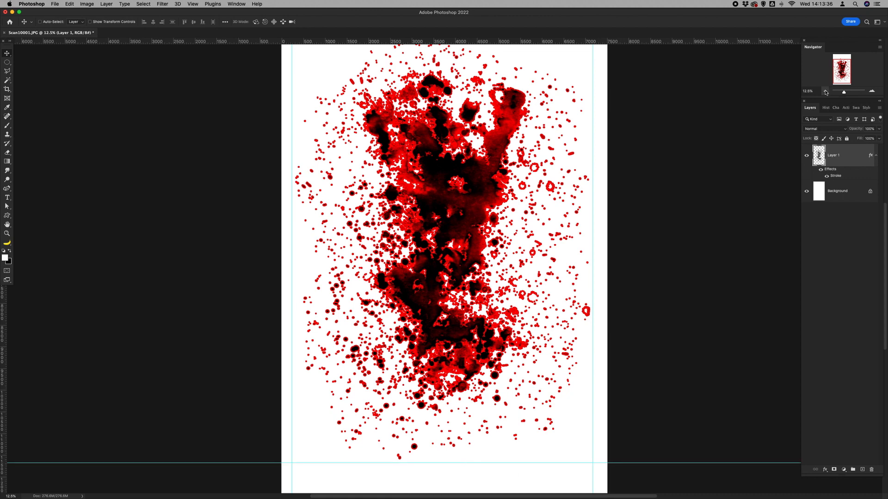
- Remove the red stroke from Layer 1 by applying the effect-free style preset from the Basics group
key(super+minus)
double_click(871, 155)
click(687, 263)
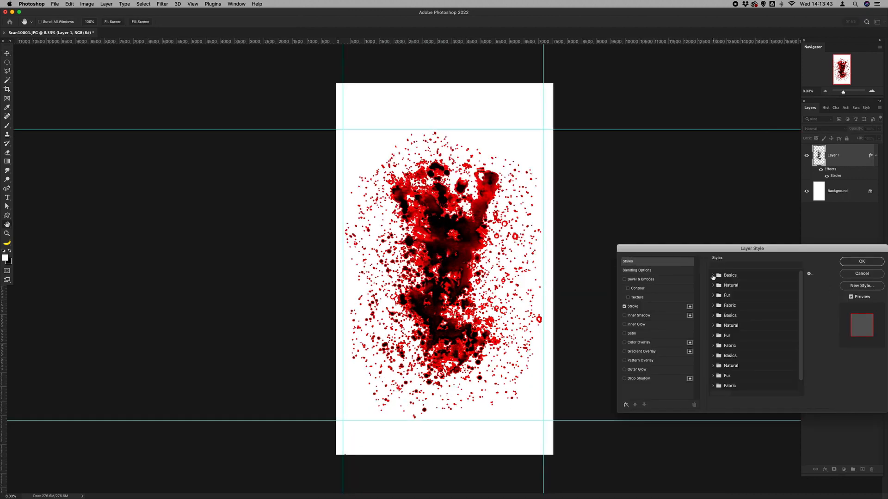
click(712, 276)
click(729, 297)
click(861, 262)
- Select the rectangle enclosed by the four guides with the Rectangular Marquee and crop the image to it
right_click(7, 62)
click(35, 64)
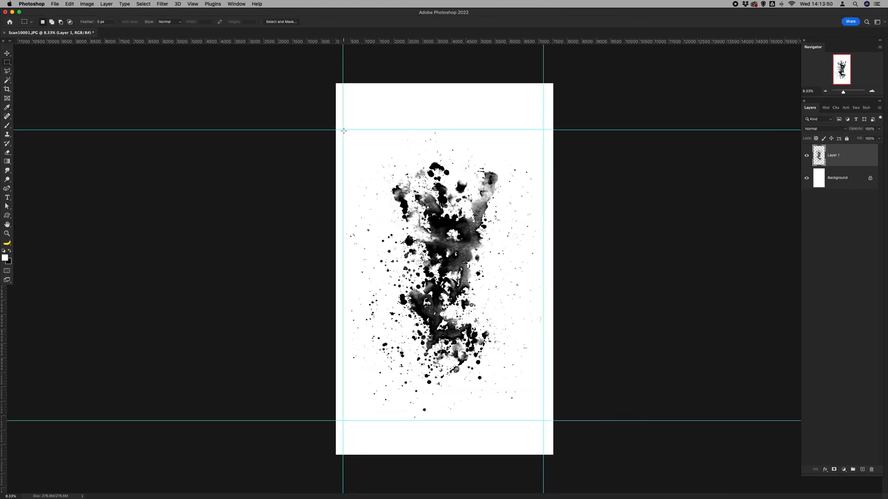
drag(343, 130, 543, 420)
click(87, 3)
click(92, 74)
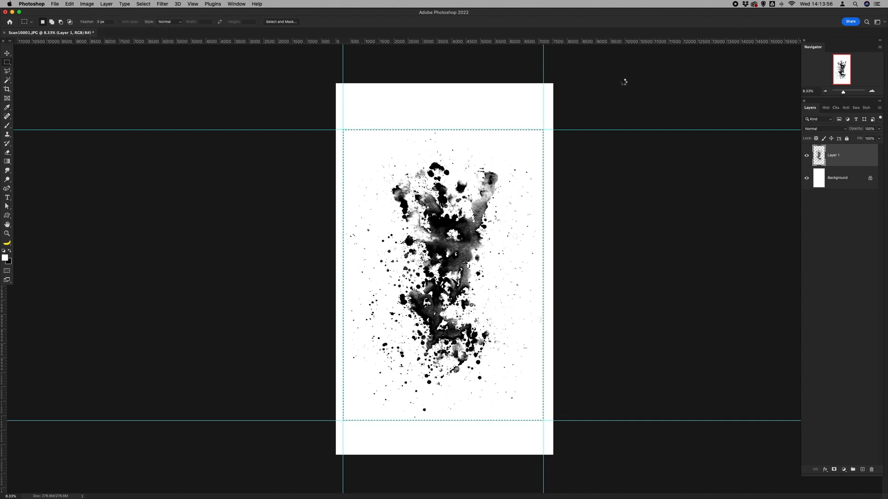
- Clear all guides, drop the selection and hide the rulers
click(192, 4)
mouse_move(209, 191)
click(309, 202)
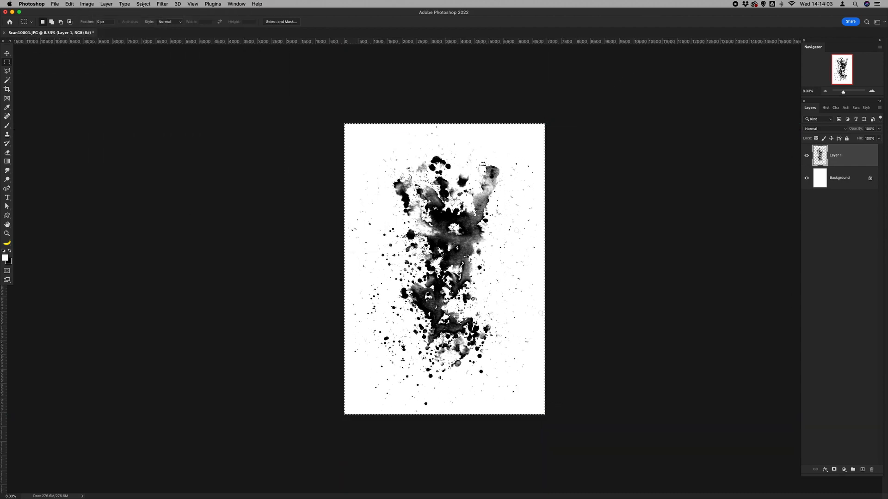
key(super+0)
key(super+r)
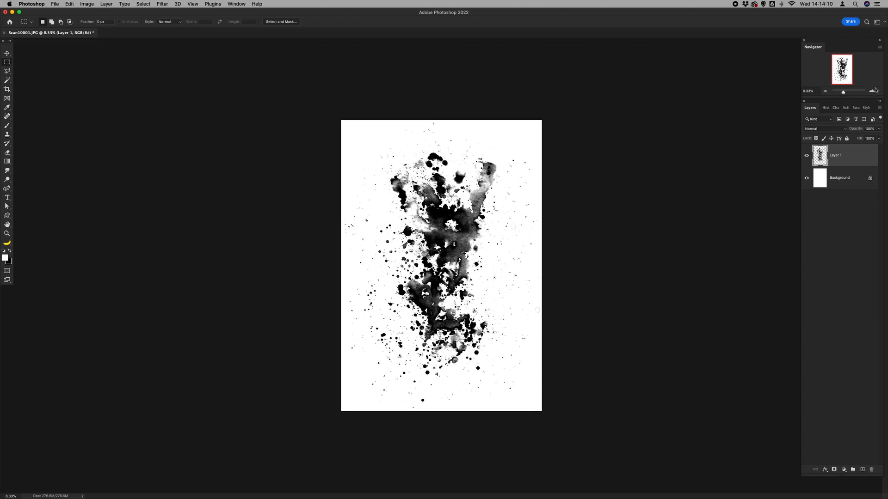
- Resize the image to a height of 5000 pixels with proportions linked
click(88, 4)
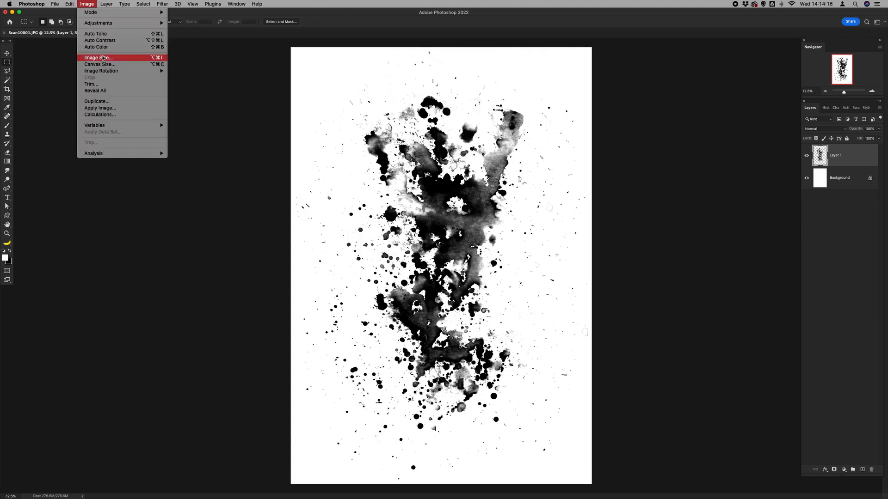
click(93, 57)
drag(192, 109, 155, 109)
text(5000)
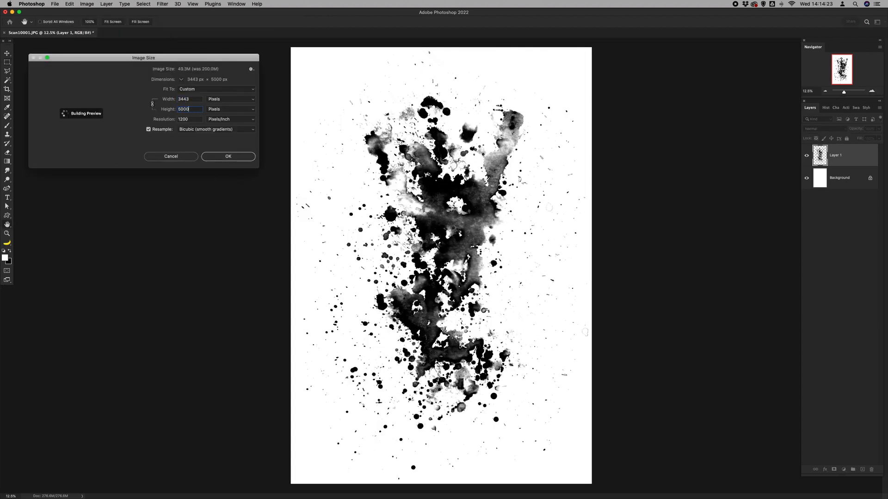
click(241, 158)
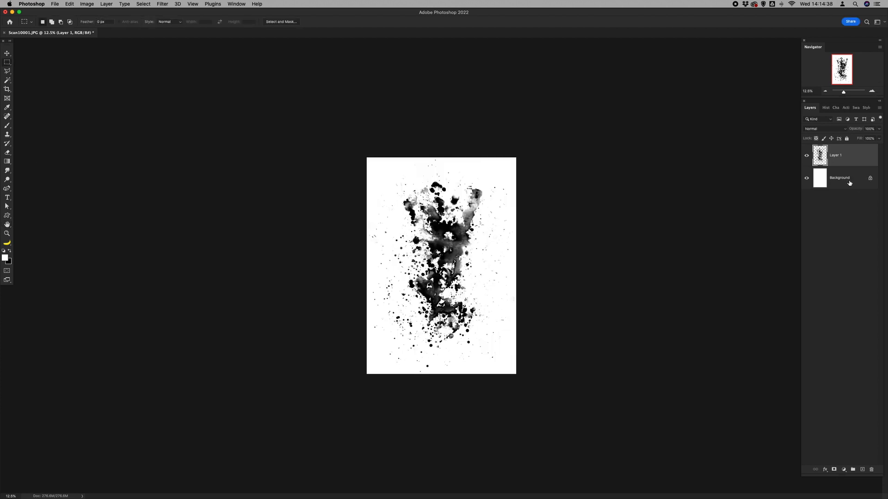
- Delete the white Background layer so that the splatter sits on transparency, and view it at 25%
drag(846, 191, 871, 469)
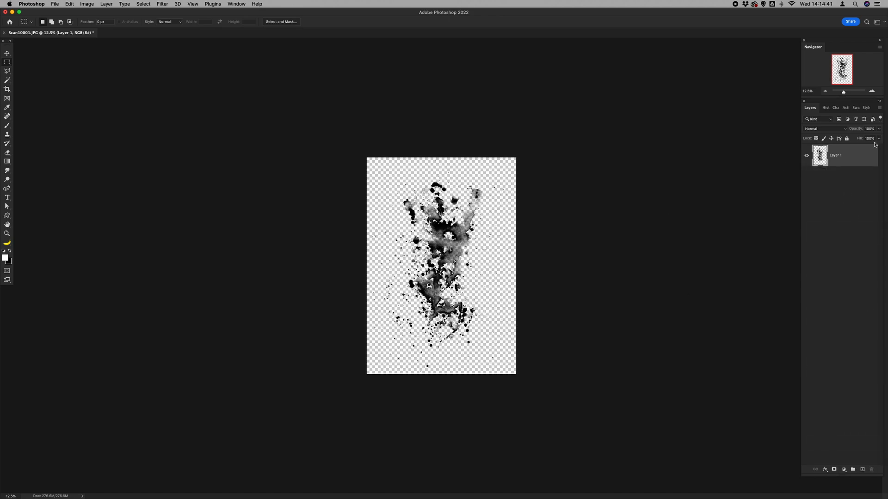
click(872, 91)
click(872, 91)
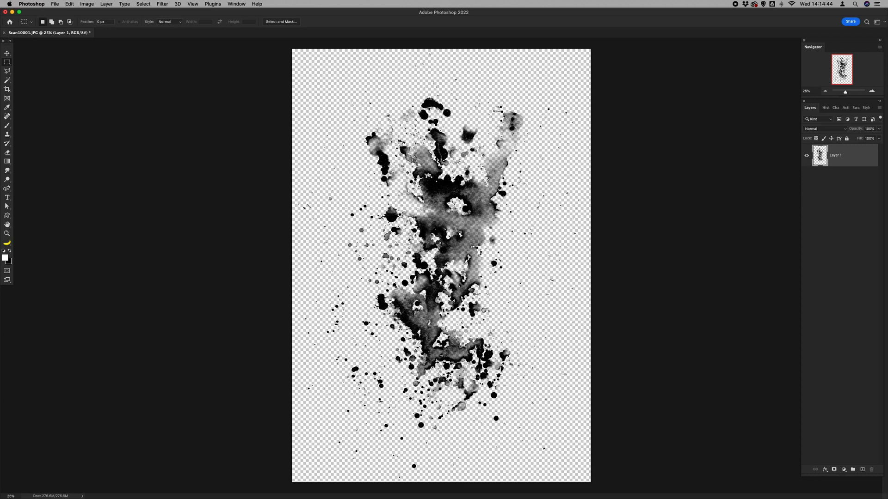
- Select the whole canvas and define it as a brush preset named splat attack.JPG
click(143, 5)
click(152, 16)
click(69, 4)
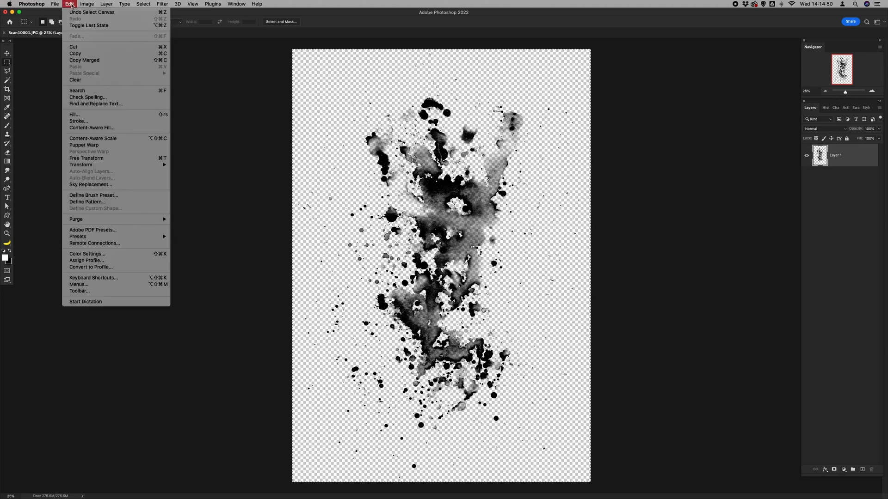
click(94, 195)
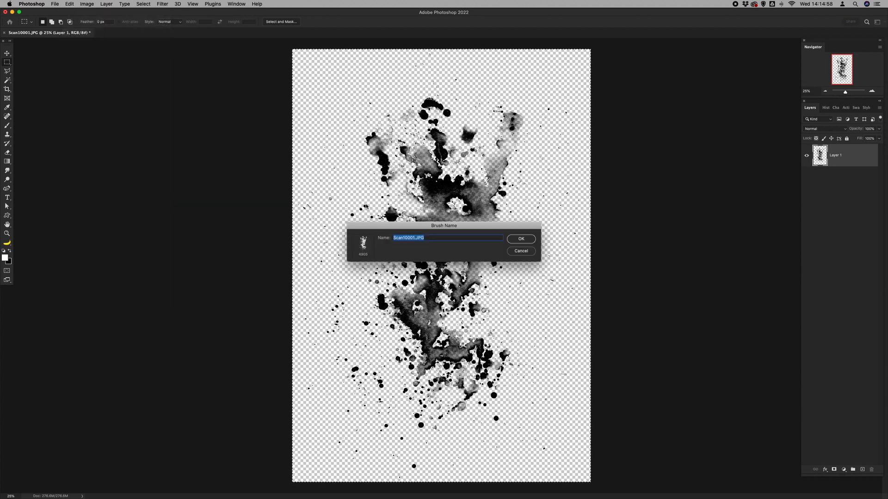
click(414, 239)
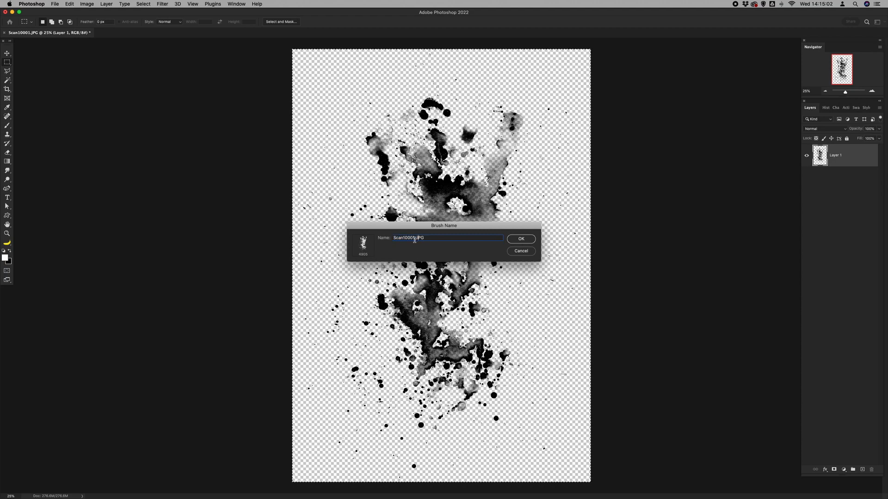
drag(414, 239, 374, 242)
text(splat water)
key(Return)
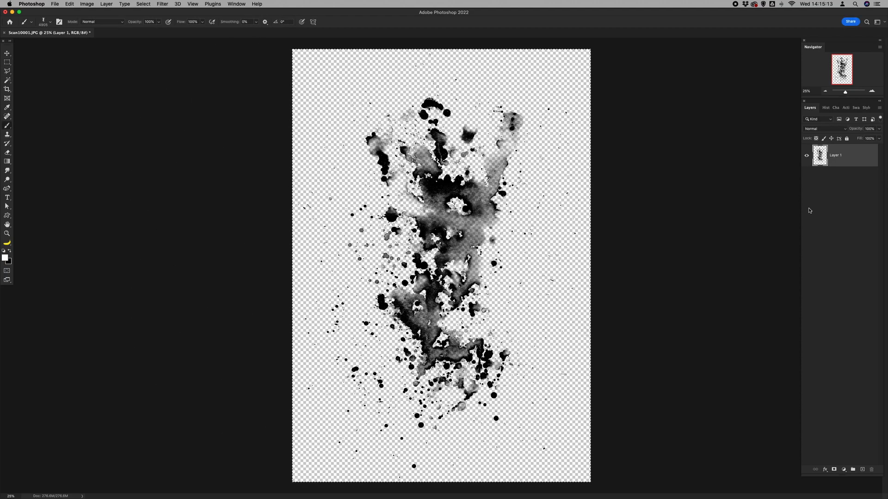
- Set the foreground colour to red and stamp the splatter brush on a new layer above the original splatter
click(4, 257)
click(131, 65)
click(216, 71)
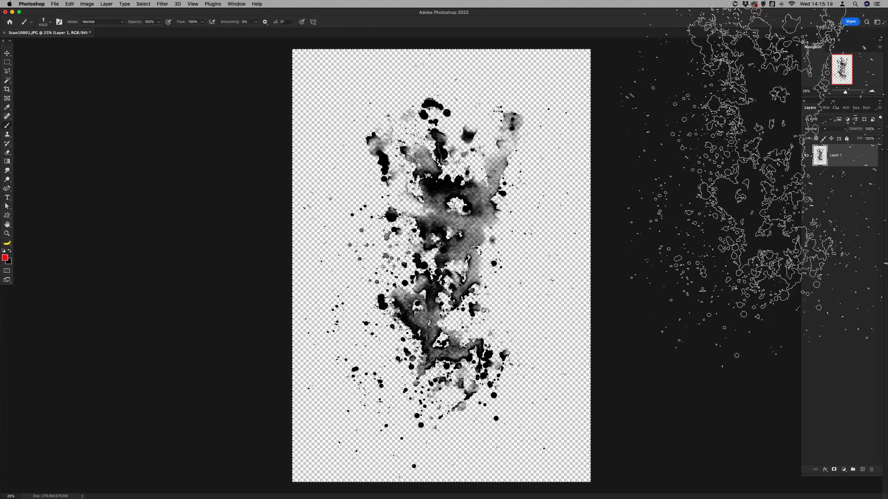
click(862, 469)
click(407, 259)
- Set the foreground colour to bright green and stamp the splatter brush over the red marks on the same layer
click(4, 258)
click(130, 65)
click(216, 72)
click(406, 240)
right_click(477, 72)
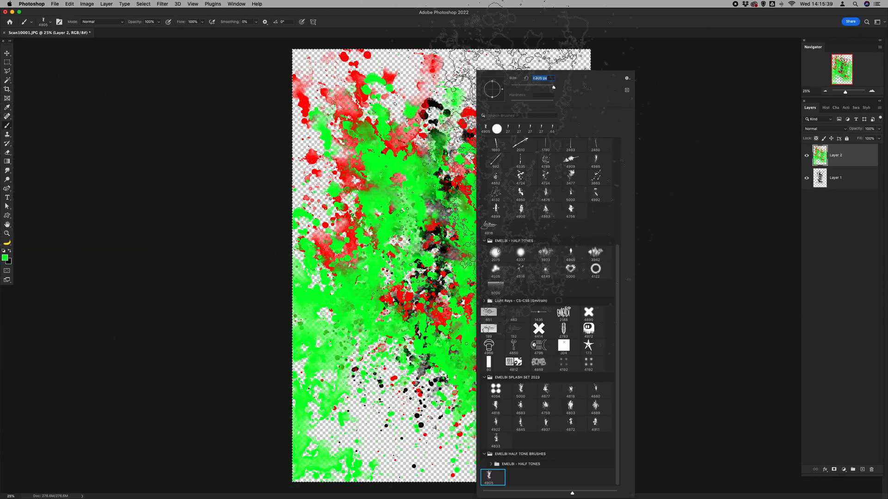
click(407, 241)
- Change the foreground colour to teal and stamp the splatter over the green and red marks
click(5, 257)
click(216, 72)
click(439, 278)
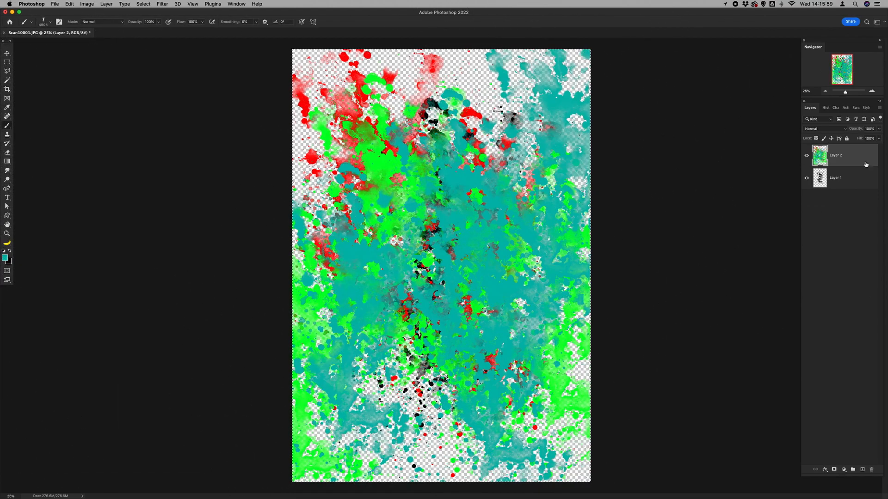
- Put a new black-filled layer beneath the coloured splatters in place of the original splatter layer
click(862, 470)
key(shift+F5)
key(Return)
- Erase parts of the coloured splatters using the Eraser with the 4905 px splatter brush
key(e)
right_click(438, 70)
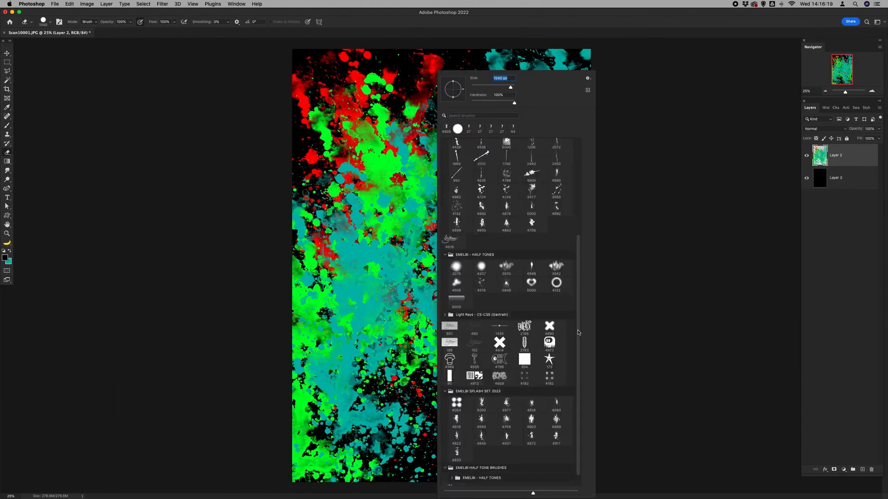
double_click(446, 128)
drag(351, 208, 249, 375)
key(super+minus)
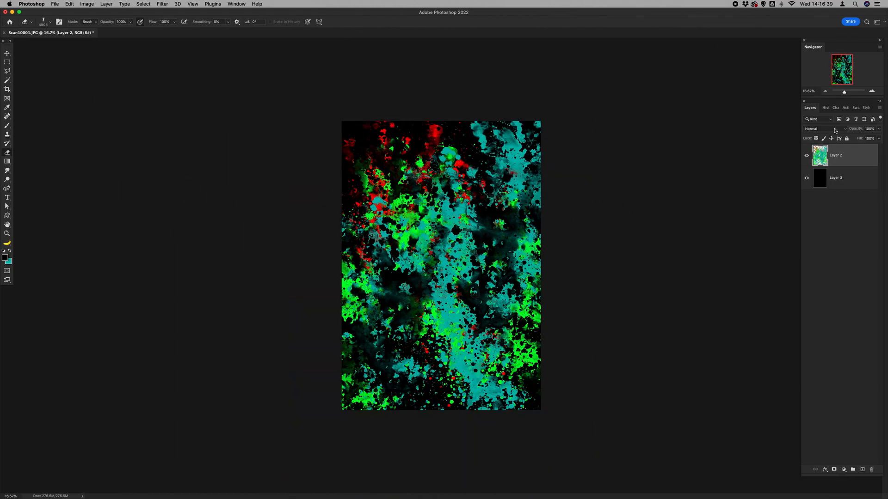
key(super+plus)
click(806, 178)
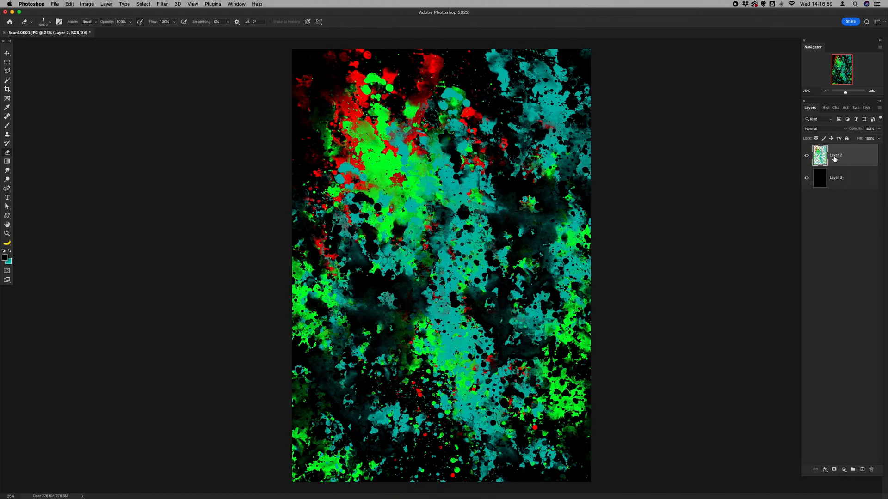
- Hide the coloured splatter layer and stamp a single teal splatter in the middle of a new layer
click(806, 156)
click(861, 470)
key(x)
key(b)
click(443, 263)
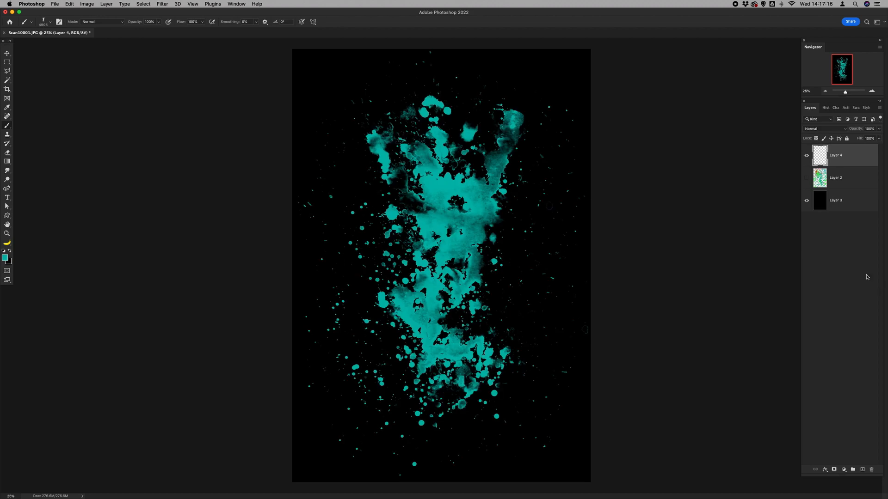
- Examine the fine texture and droplets in the middle and lower part of the teal splatter at 100% magnification
click(872, 91)
click(872, 92)
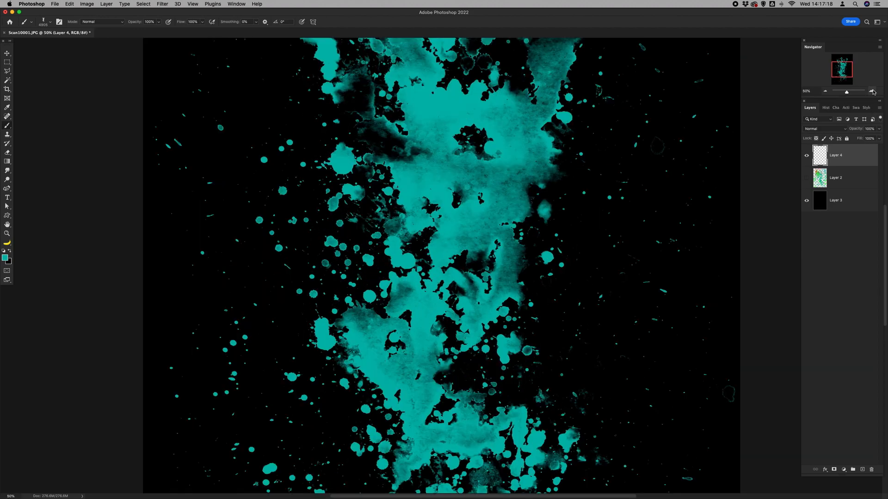
click(872, 91)
click(872, 91)
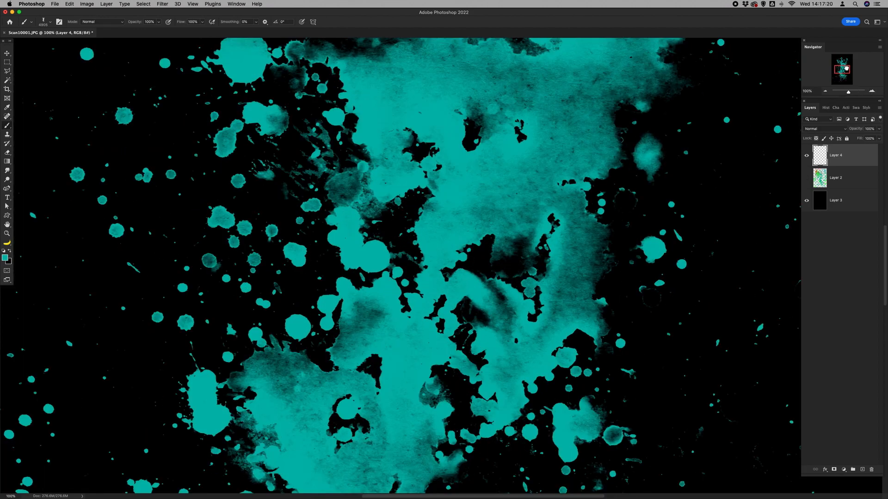
mouse_move(846, 68)
mouse_down()
mouse_move(848, 59)
mouse_move(841, 77)
mouse_up()
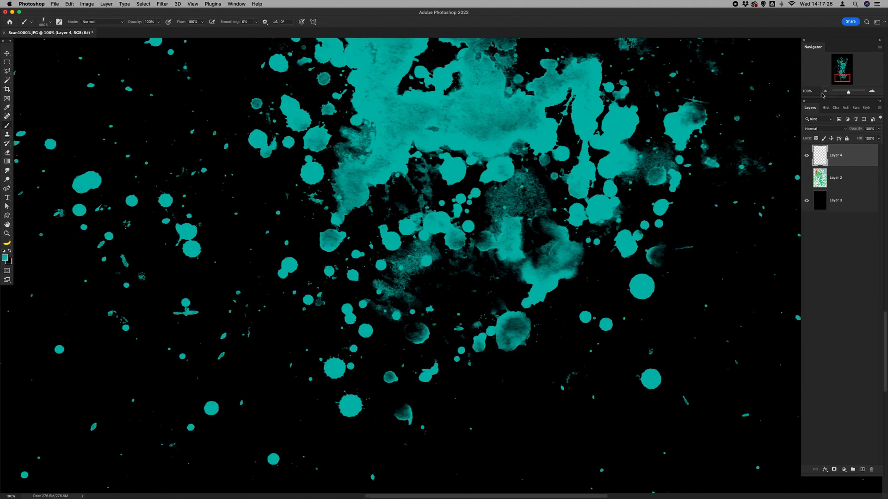
click(826, 92)
click(826, 92)
click(826, 92)
click(826, 92)
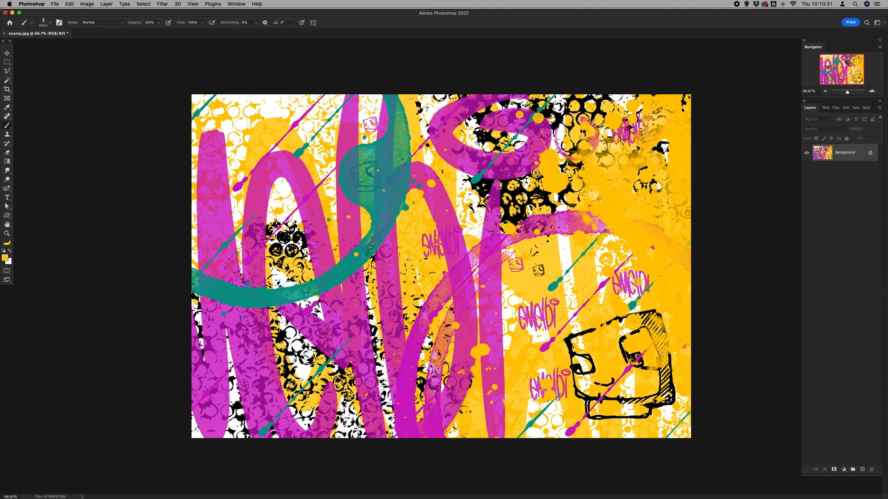
- Export the five selected brushes as EMELBI TRIPPLE X.abr and select the exported file in Finder's BRUSHES folder
right_click(531, 134)
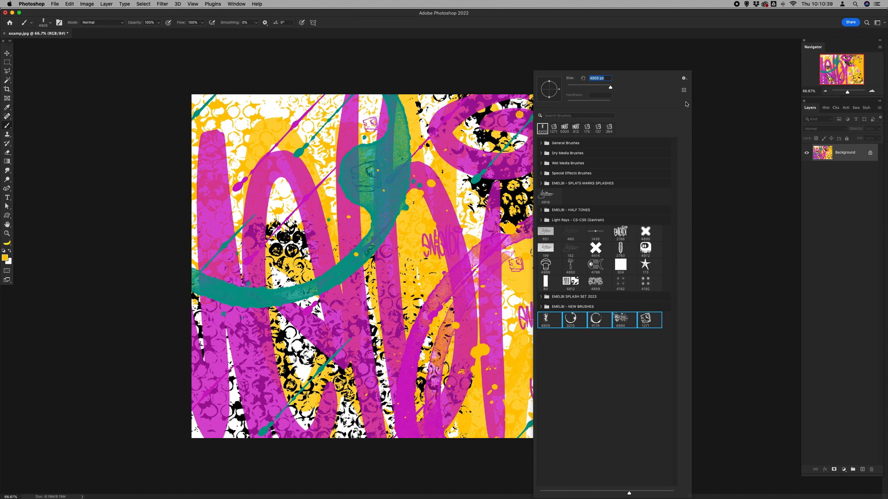
click(685, 79)
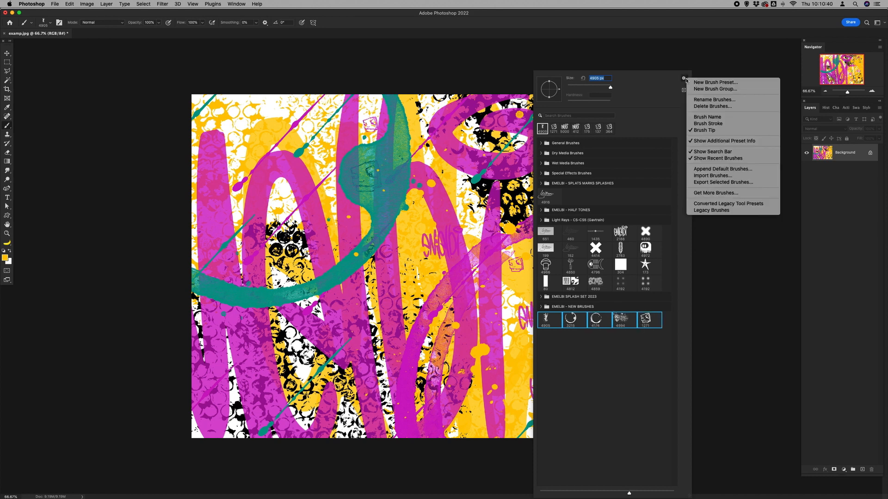
click(724, 178)
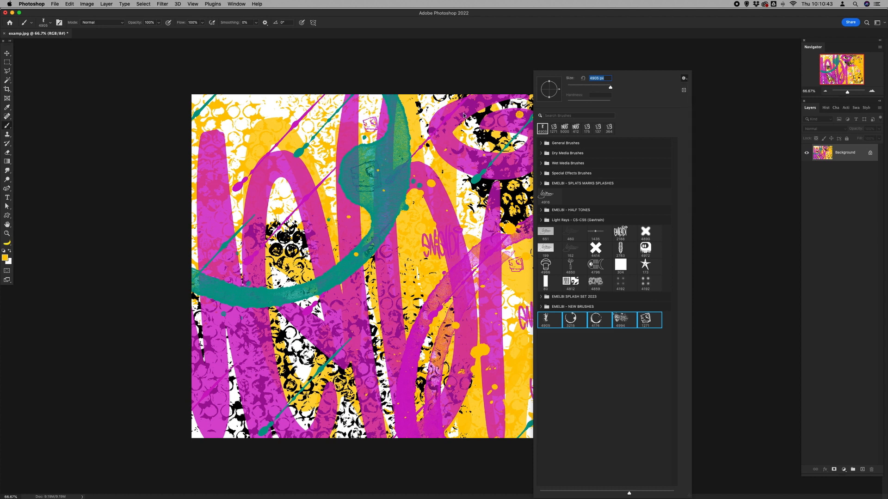
text(EMELB)
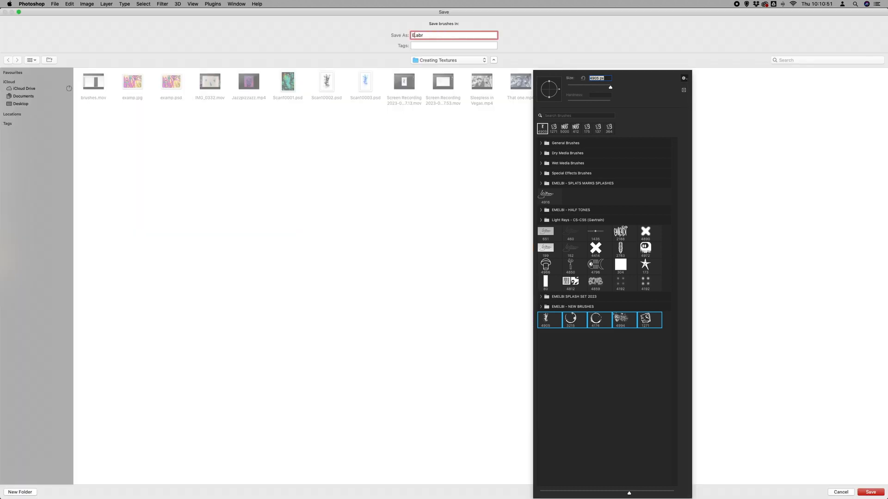
text(I TRIPPLE X)
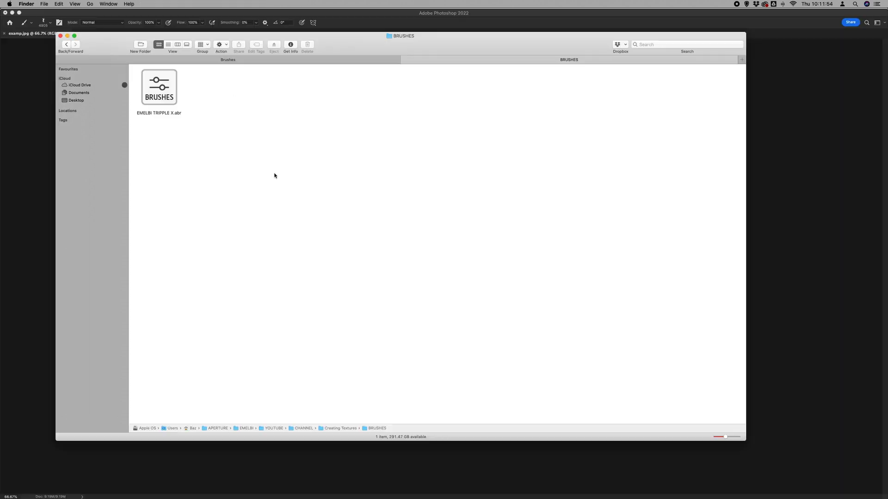
click(152, 92)
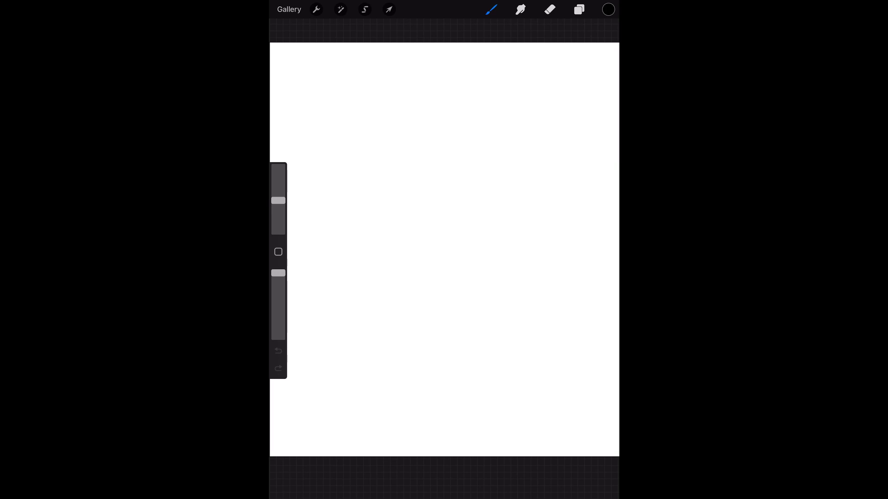
- Switch to Procreate and import EMELBI TRIPPLE X.abr from iCloud Drive into the brush library
scroll(444, 250, down, 3)
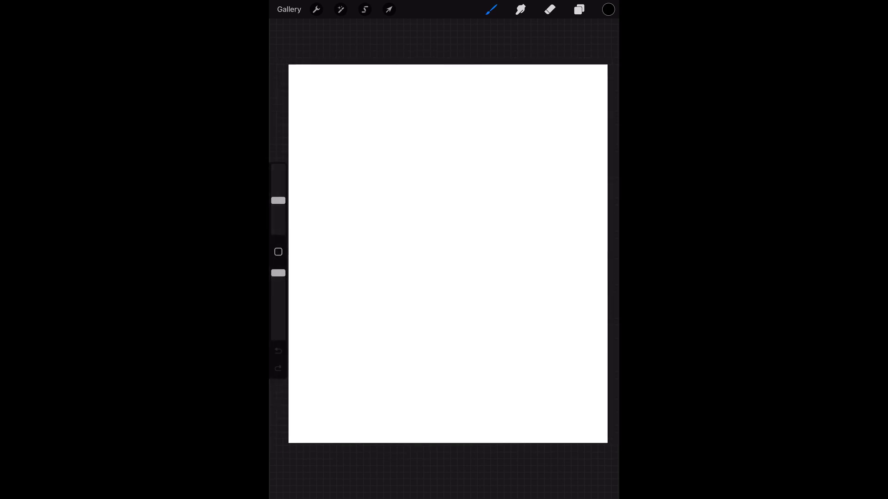
click(491, 9)
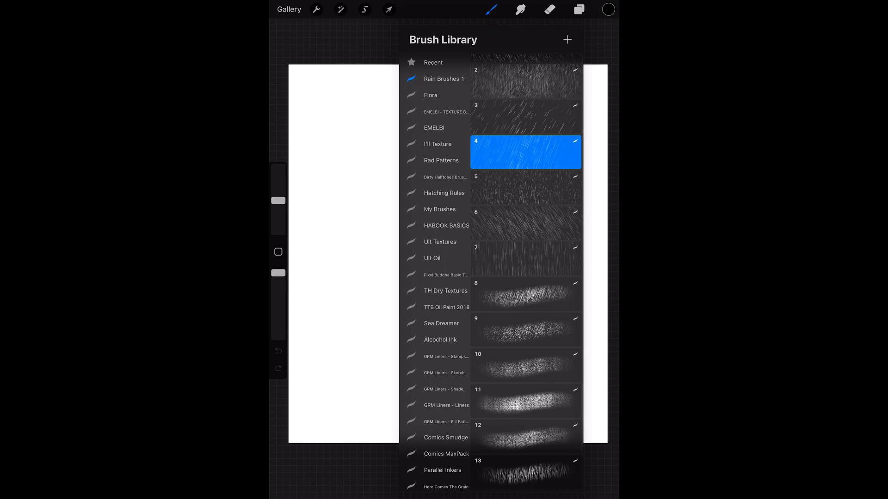
click(525, 152)
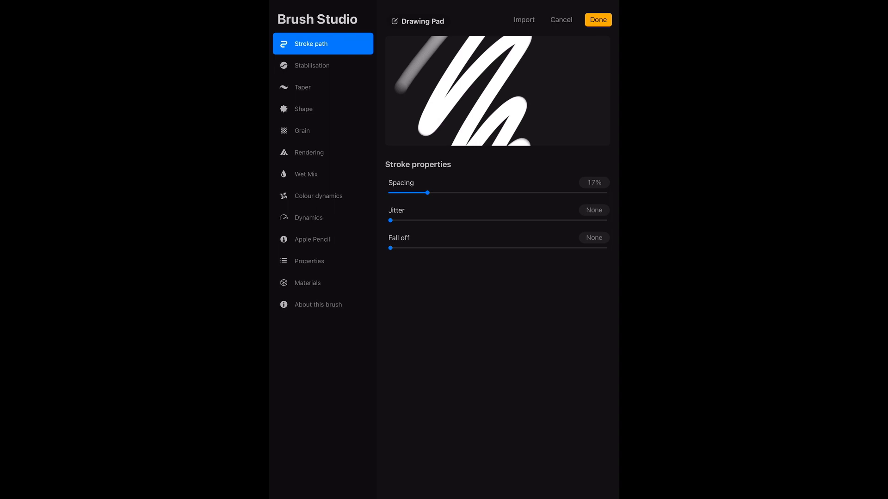
click(524, 20)
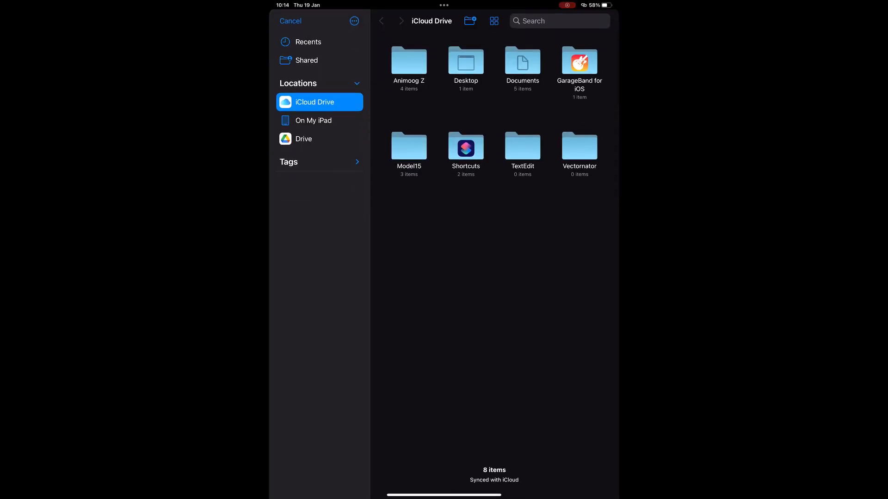
click(462, 145)
click(409, 59)
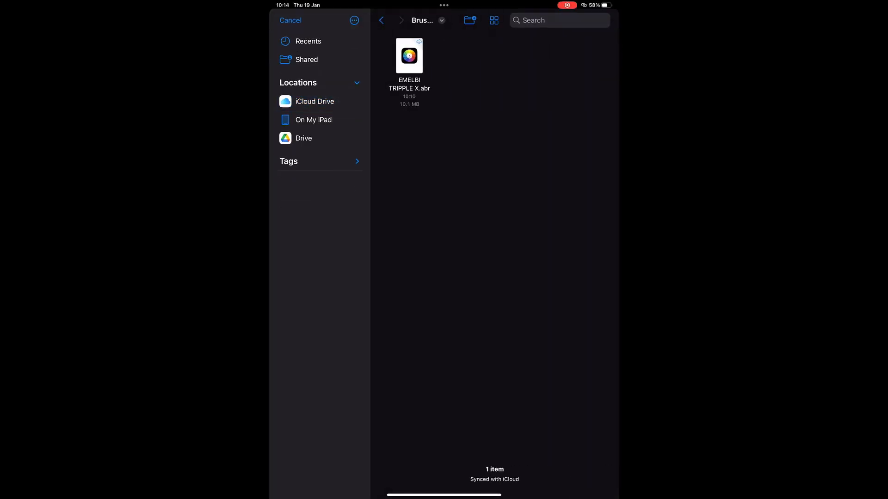
click(408, 55)
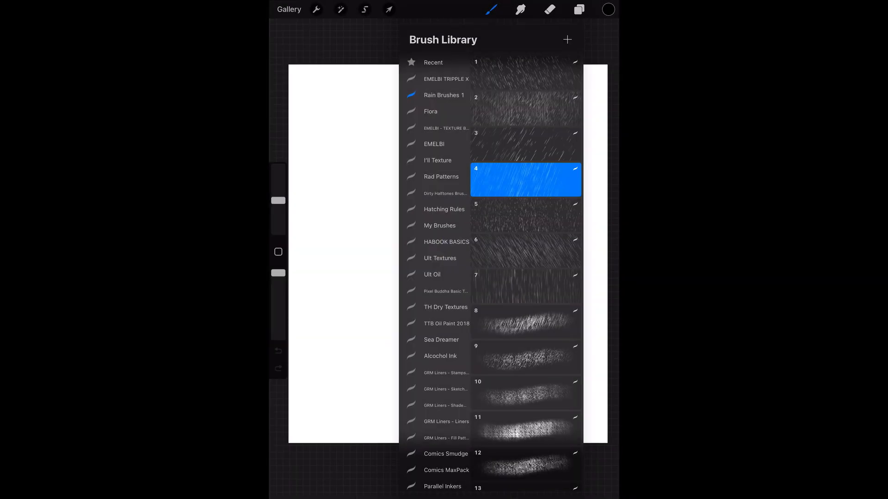
- Choose Coffee Ring 17.psd from the EMELBI TRIPPLE X set, enlarge it to near maximum and stamp two overlapping black rings
click(446, 80)
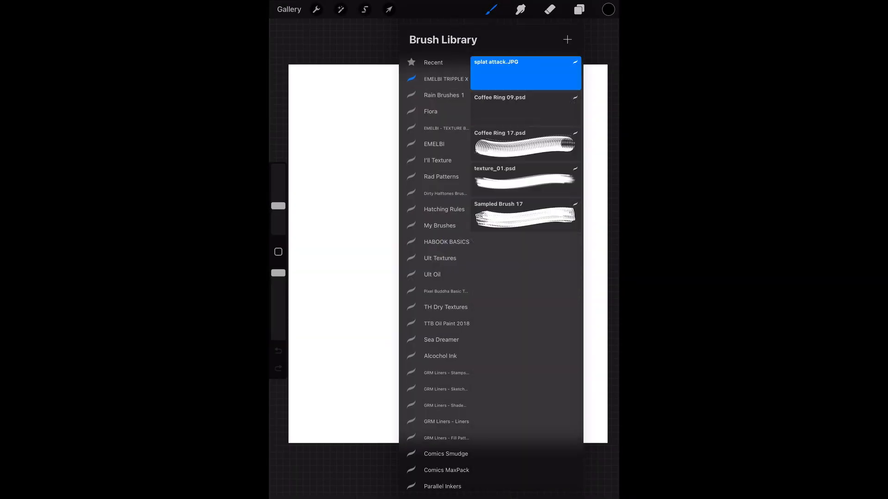
click(526, 145)
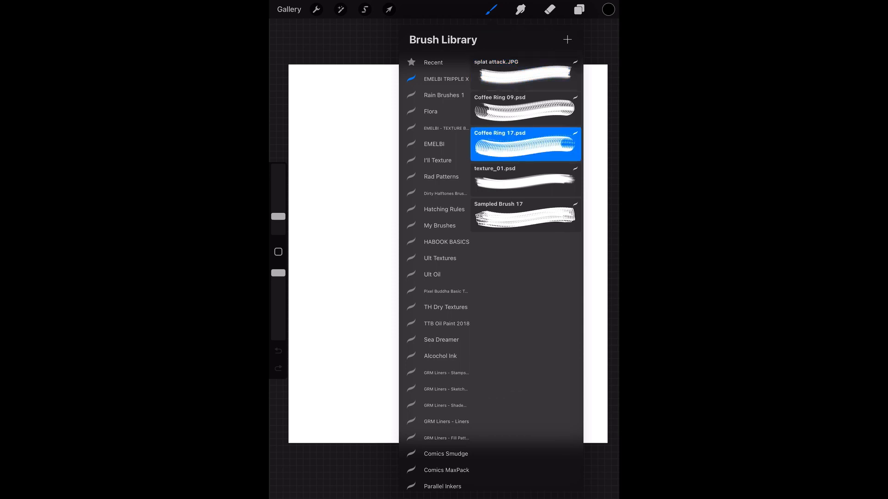
drag(277, 216, 278, 167)
click(423, 247)
click(544, 137)
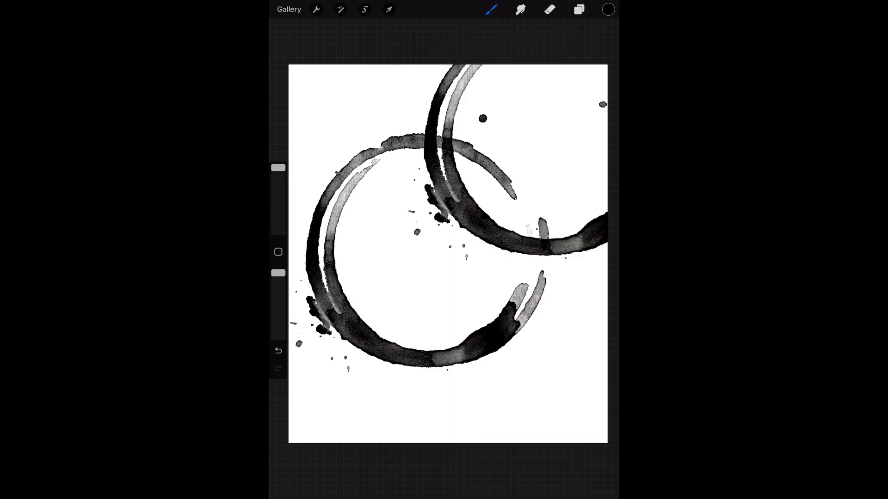
- Change the painting colour to orange and stamp coffee rings over the black ones
click(608, 10)
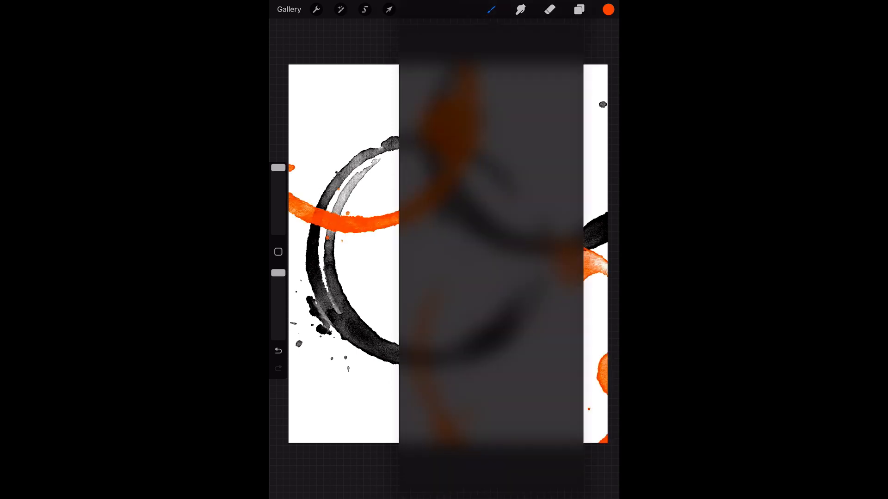